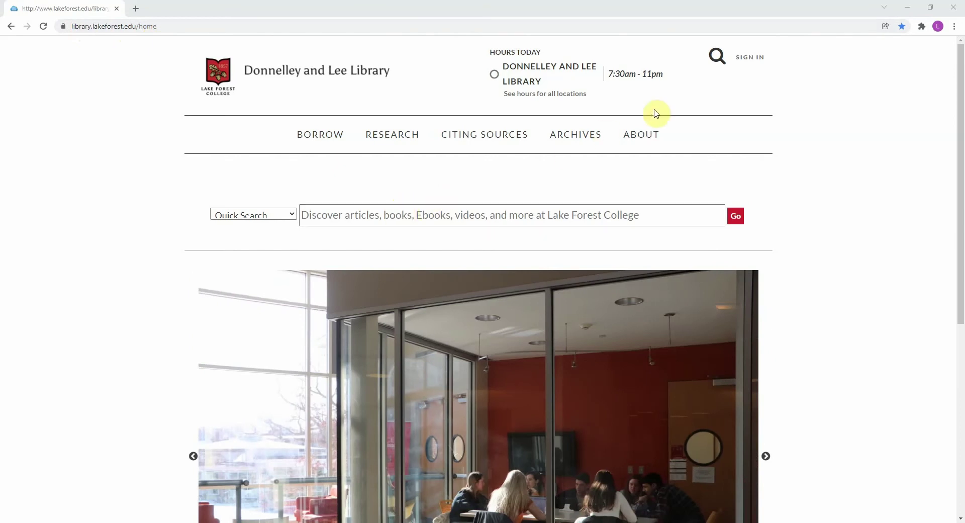
Sign in to the library account to show the My Account overview.
left_click(749, 59)
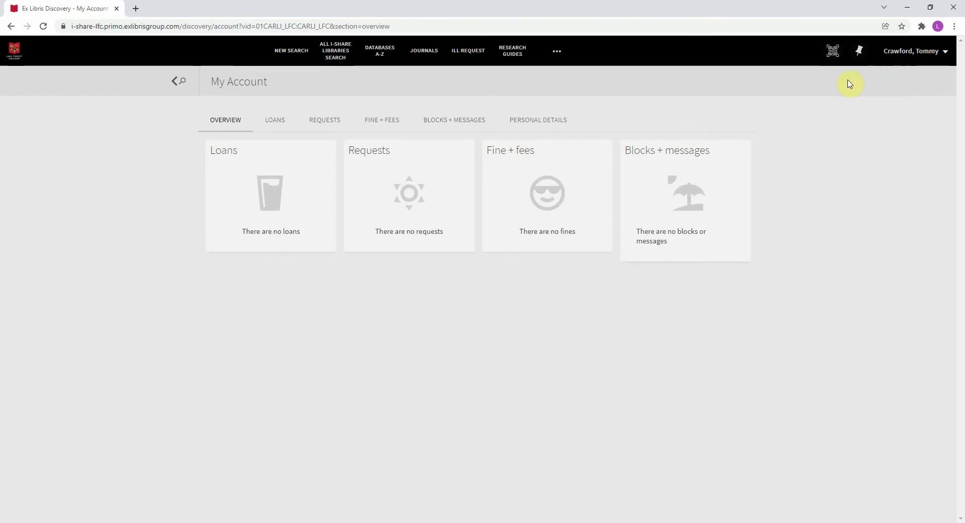
Start a new Primo search for 'climate change', returning about 2.1 million results.
left_click(292, 61)
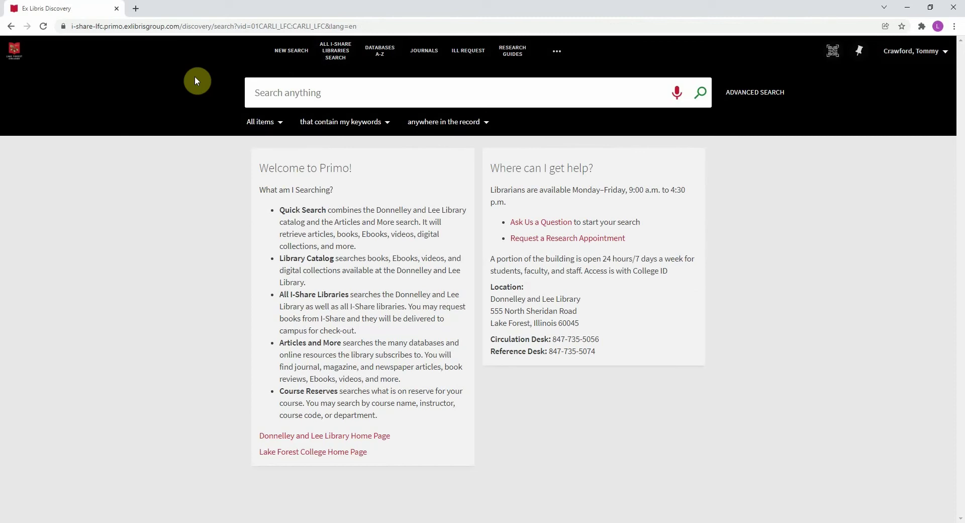
left_click(279, 91)
type("climate cha")
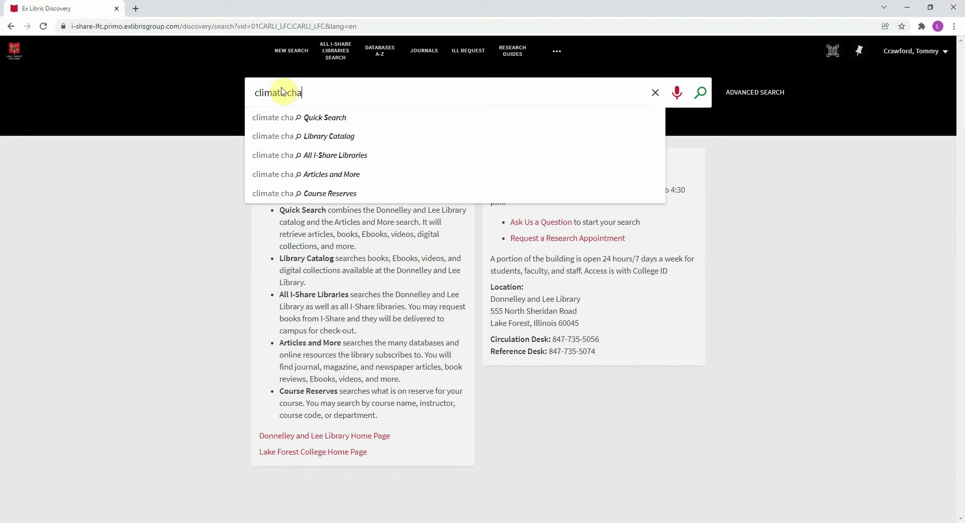
type("nge")
key("Return")
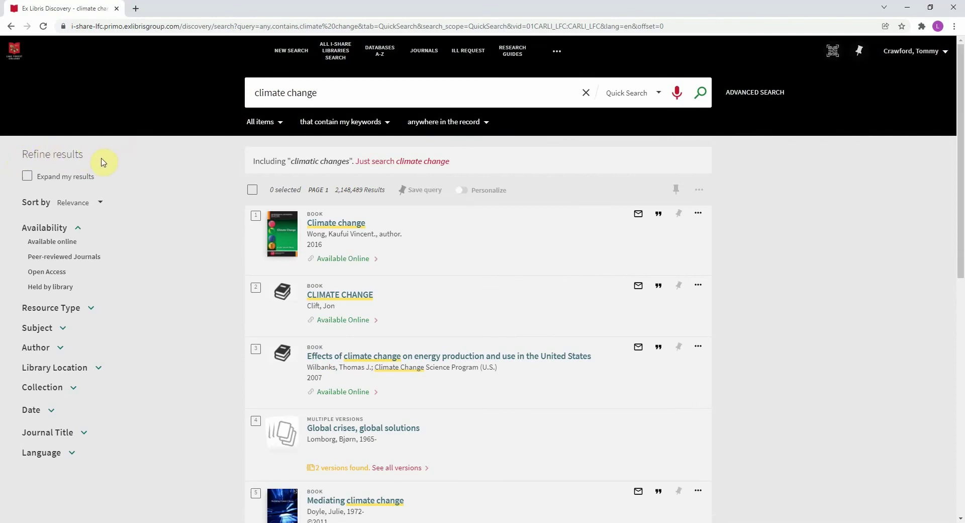
Apply a Date filter from 2018 to 2024, narrowing results to about 646,000.
left_click(36, 410)
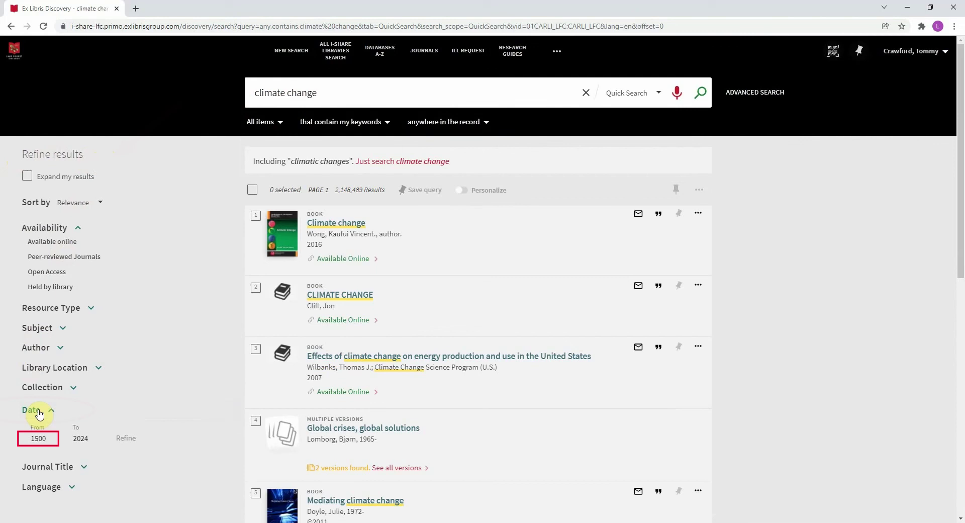
left_click(45, 438)
type("2018")
left_click(18, 439)
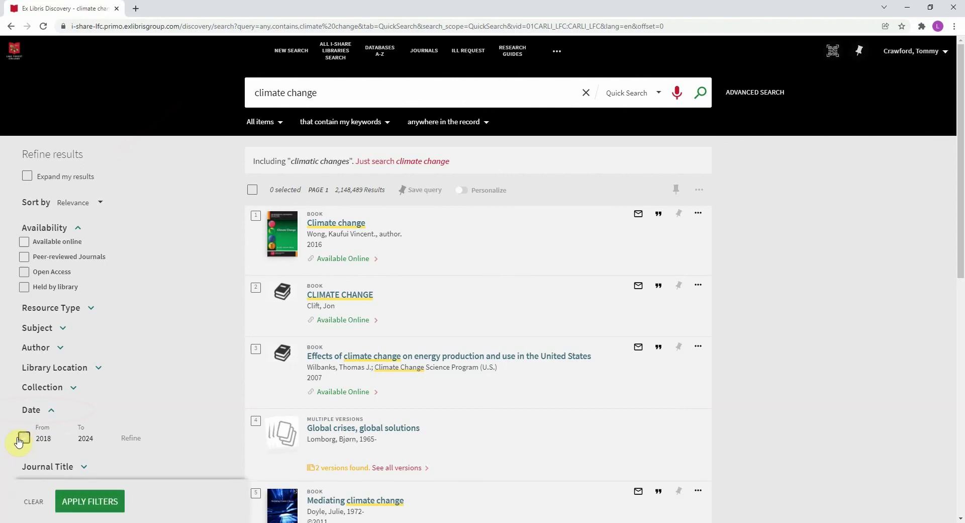
left_click(23, 437)
left_click(87, 502)
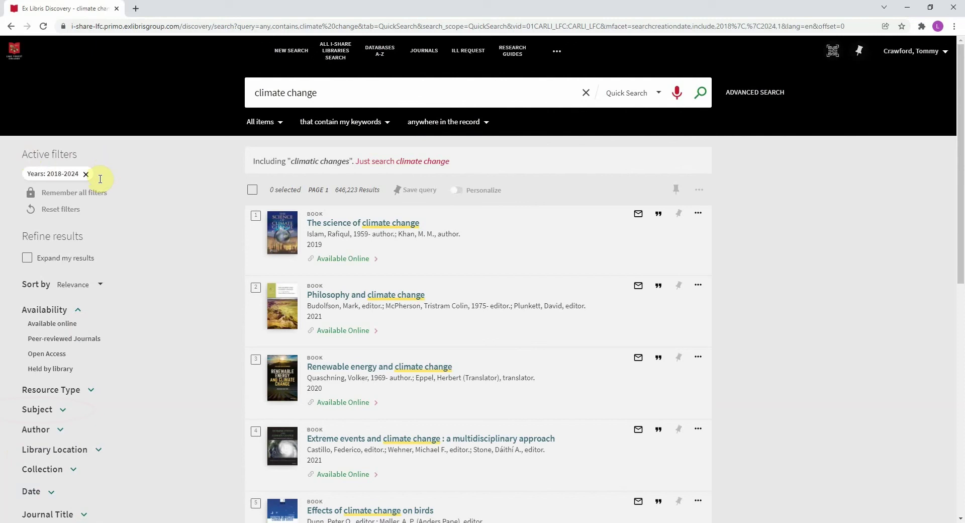
Add a Books resource type filter, leaving 2,446 results.
left_click(63, 391)
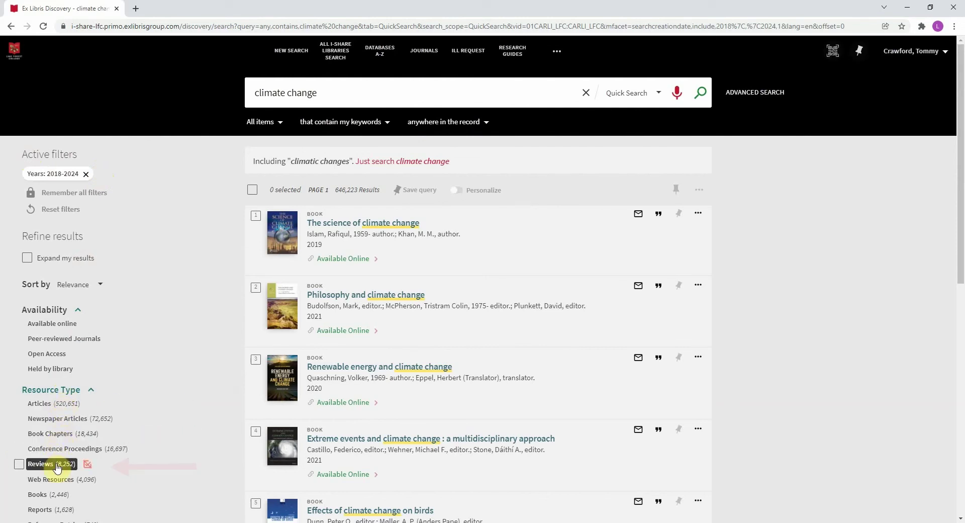
left_click(19, 495)
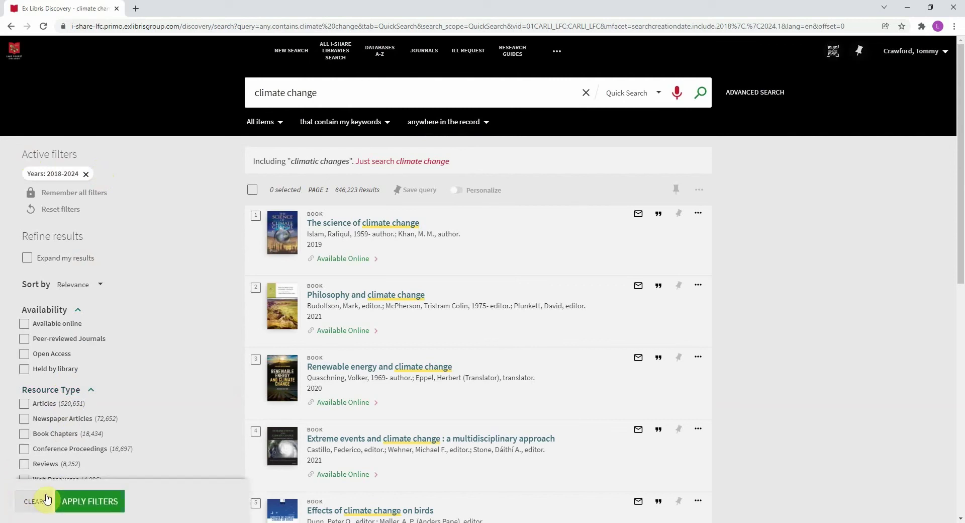
left_click(85, 501)
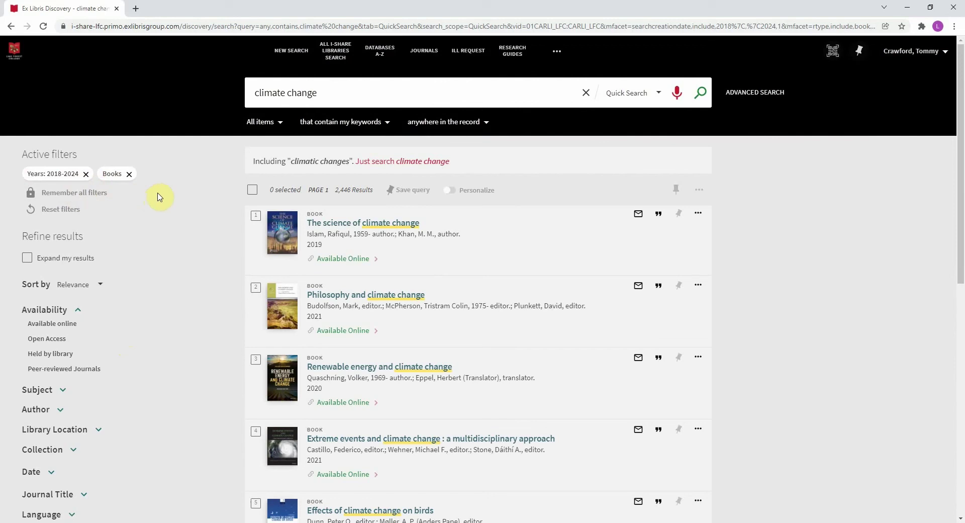
Extend the query to 'climate change and floods', returning 195,001 unfiltered results.
left_click(342, 92)
type("and")
type(" floods")
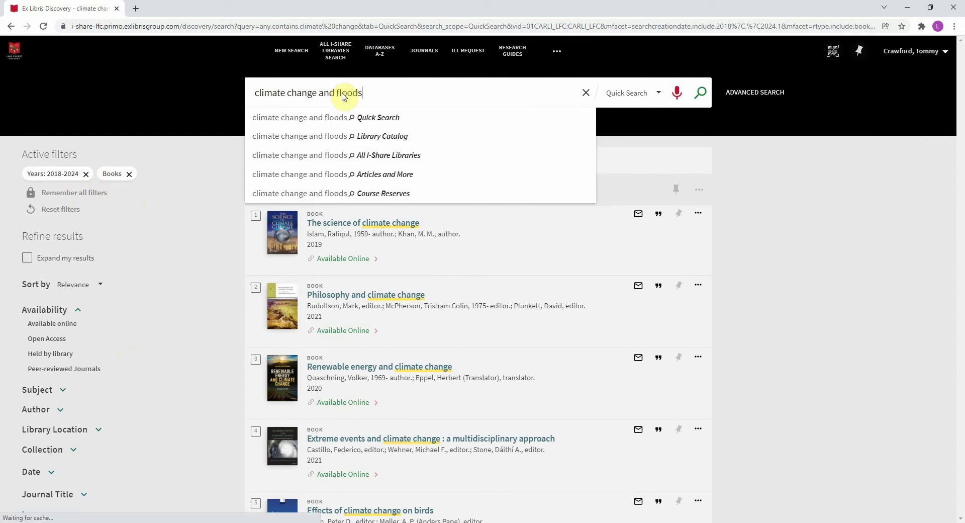
key("Return")
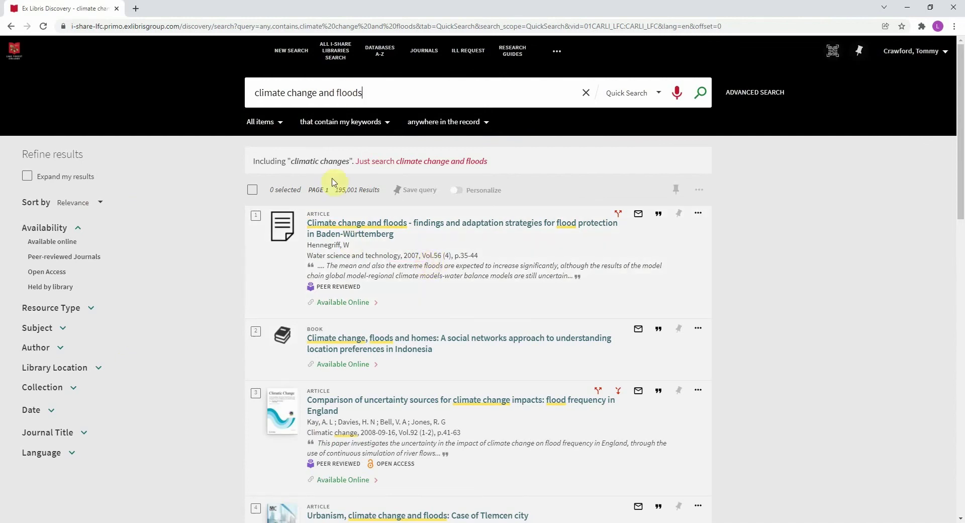
Return to the filtered results, lock the 2018–2024 and Books filters, and search 'climate change and floods'.
left_click(11, 26)
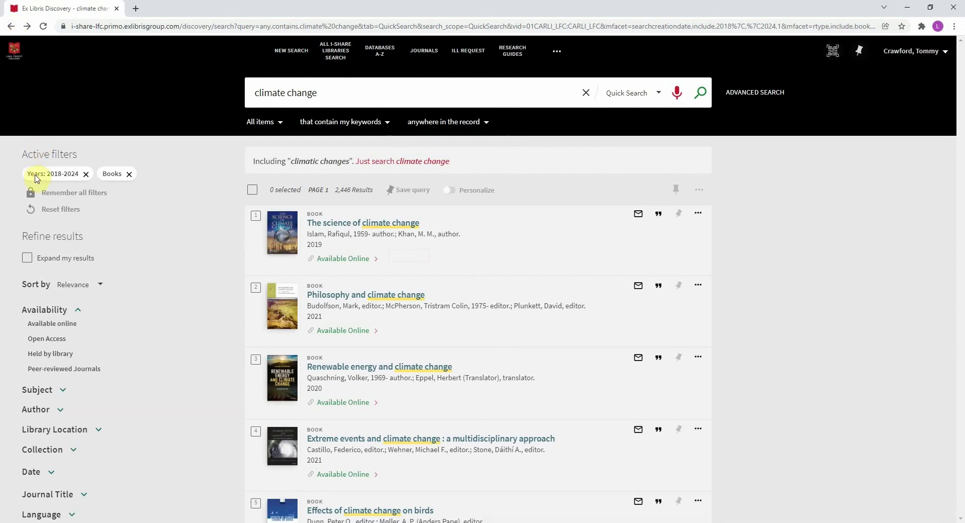
left_click(72, 194)
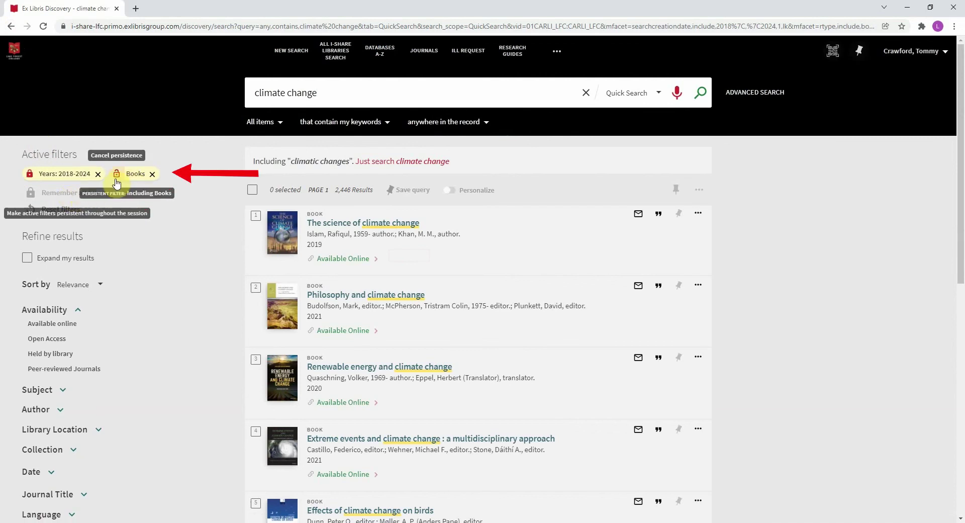
left_click(386, 93)
type("a")
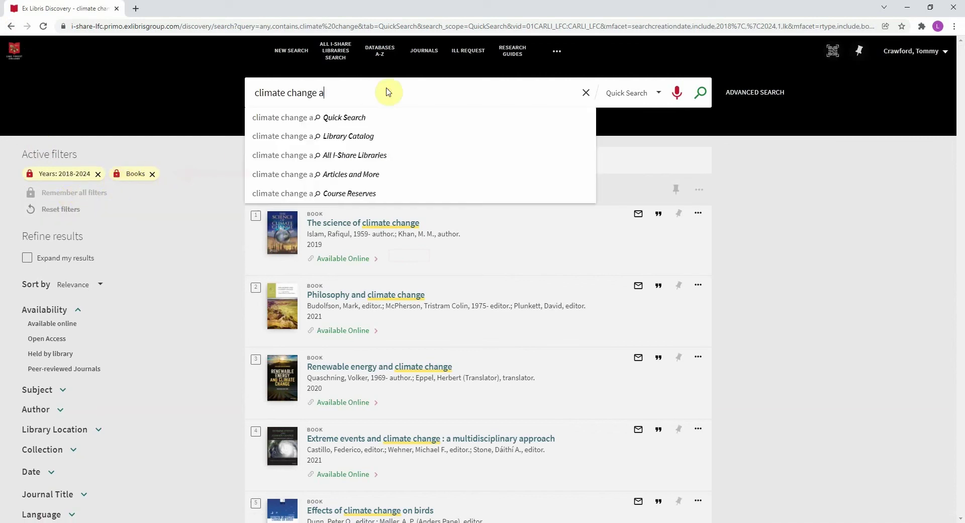
type("nd floods")
key("Return")
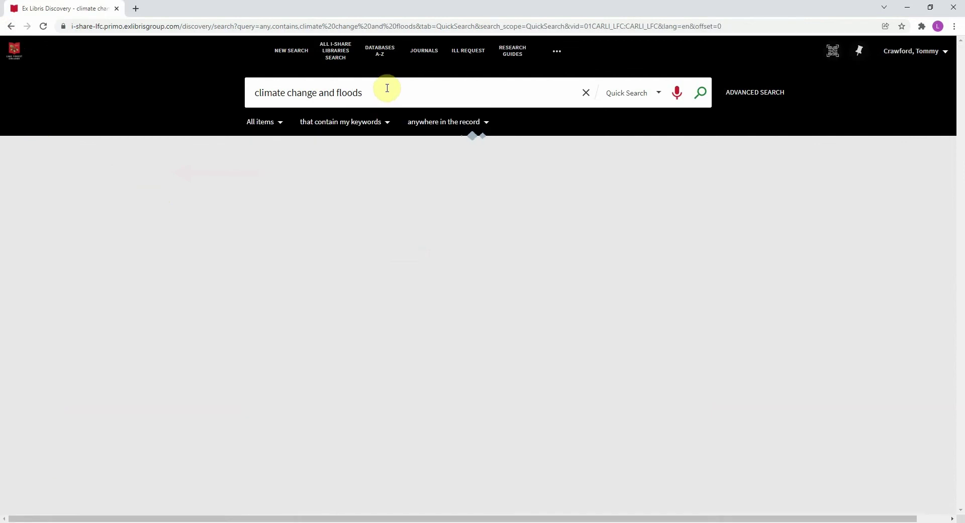